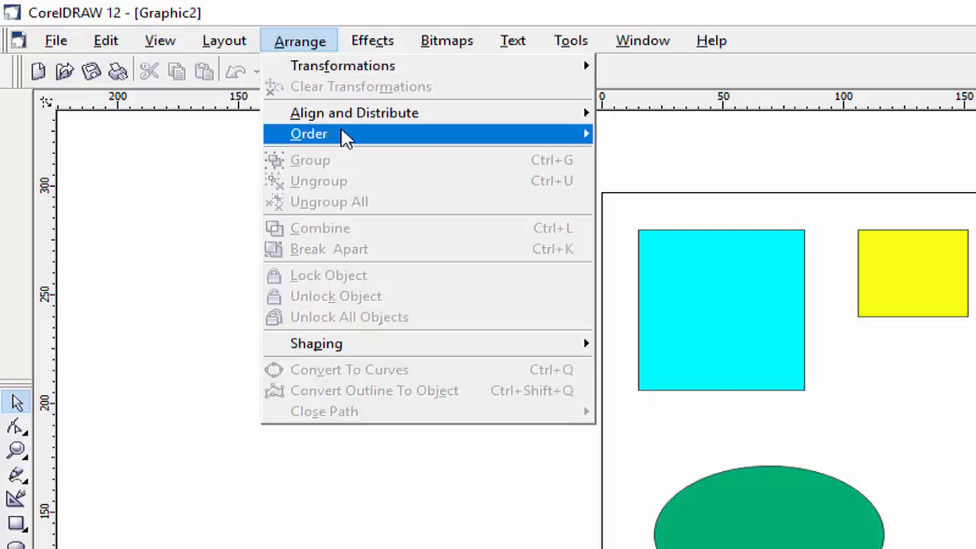
Step: Select the cyan, yellow and red rectangles together and align them with Align Bottom
mouse_move(347, 121)
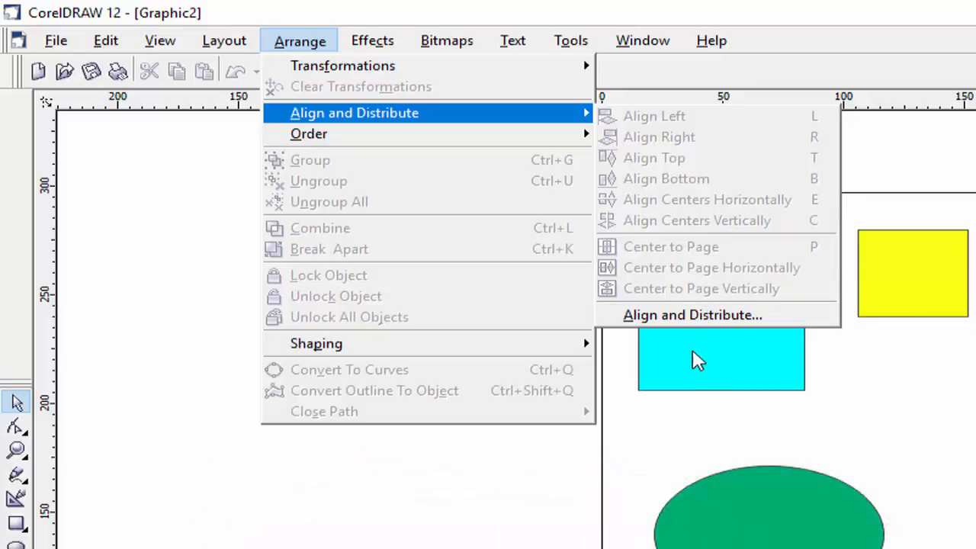
click(702, 372)
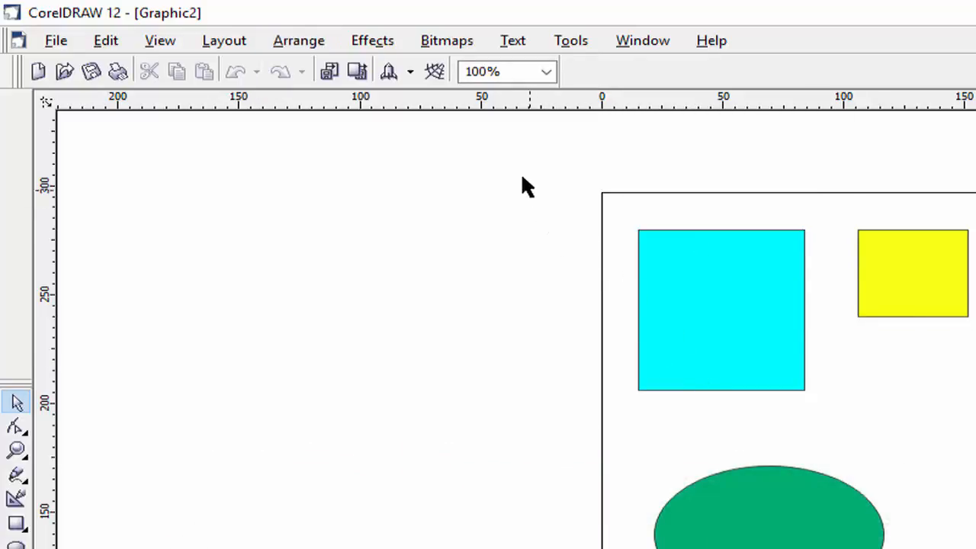
drag(505, 151, 975, 423)
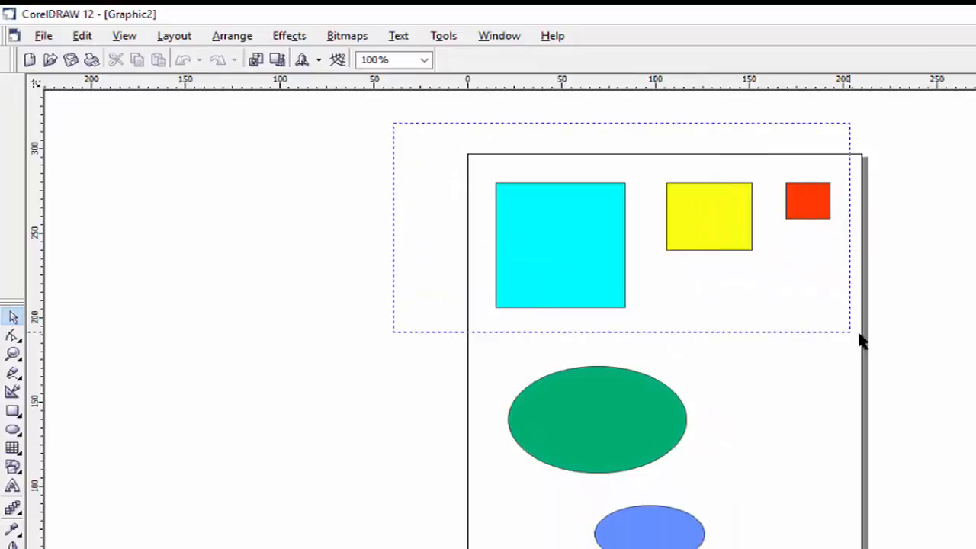
drag(859, 333, 879, 338)
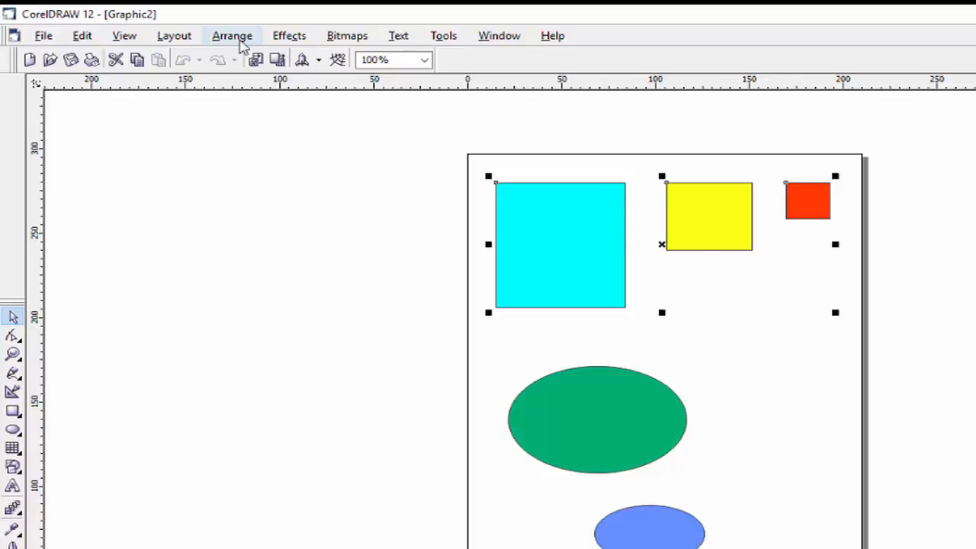
click(241, 43)
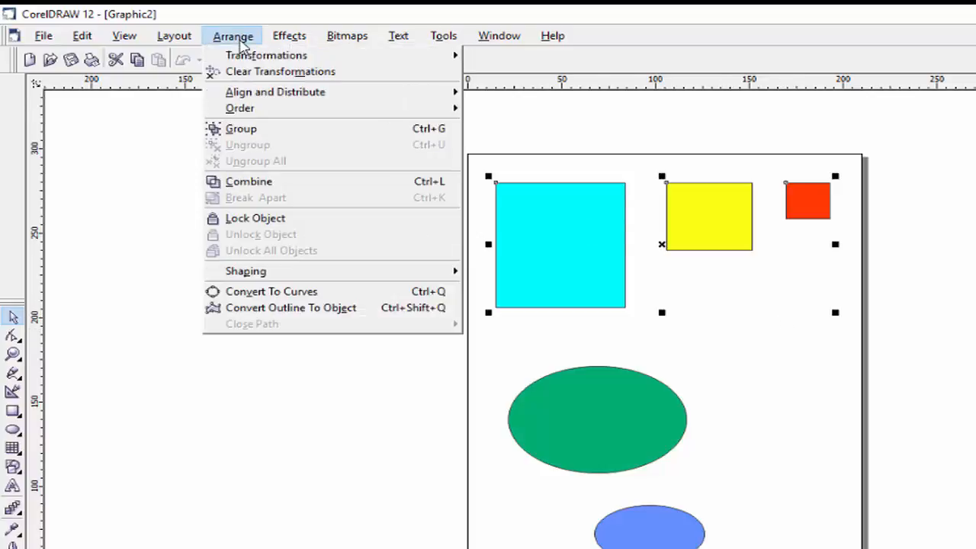
mouse_move(256, 100)
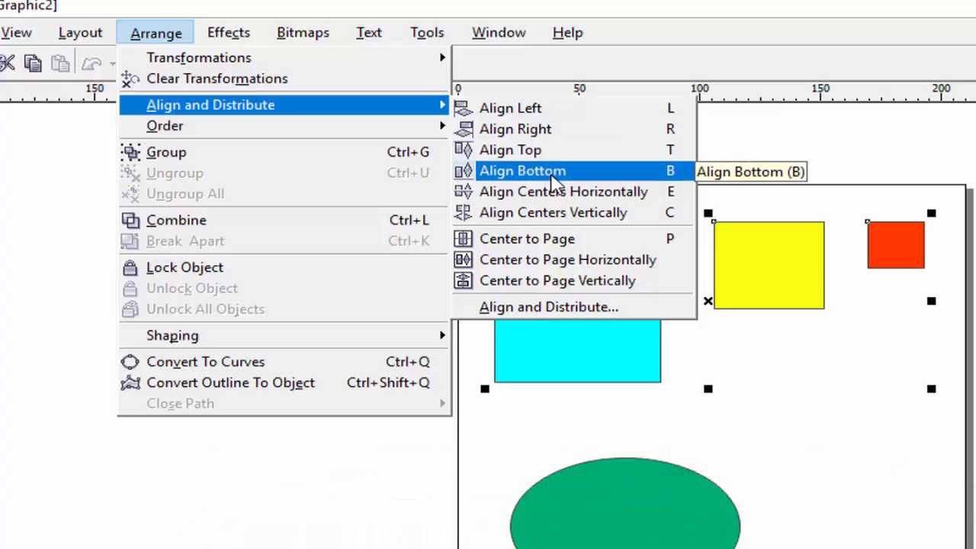
click(553, 176)
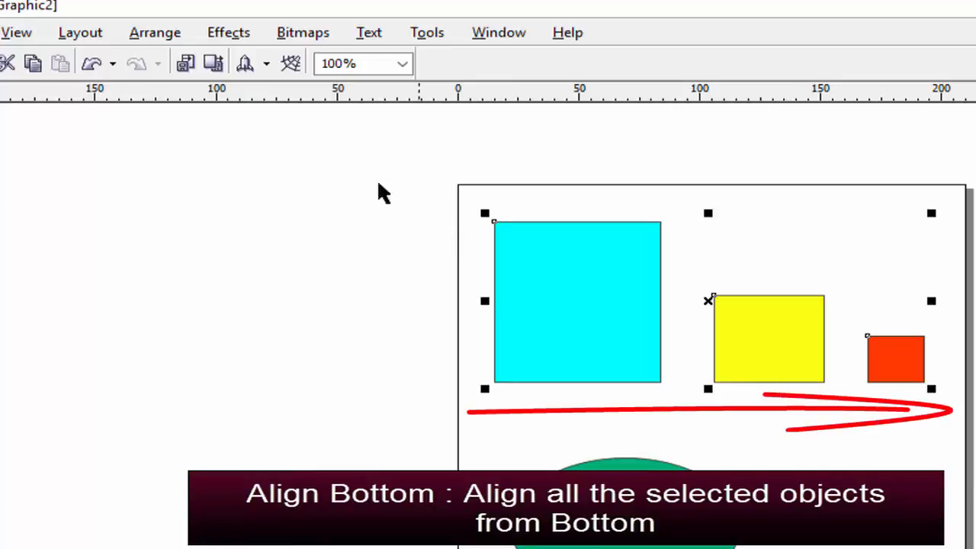
Step: Align the three selected rectangles with Align Top
click(160, 33)
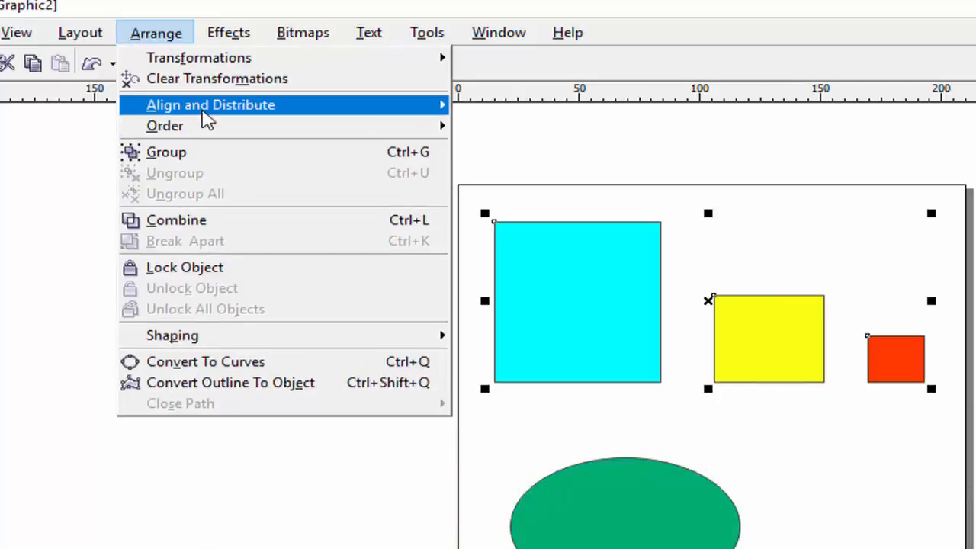
mouse_move(253, 109)
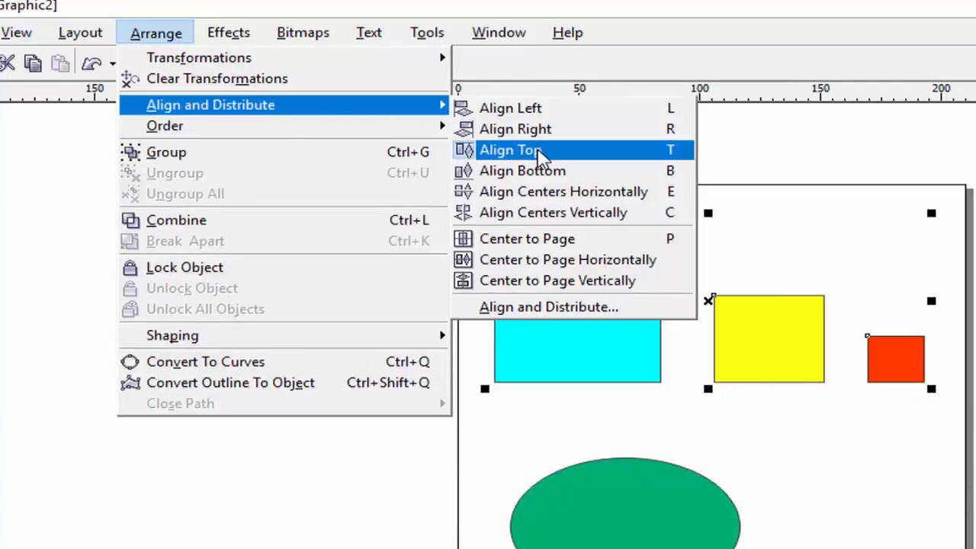
click(542, 157)
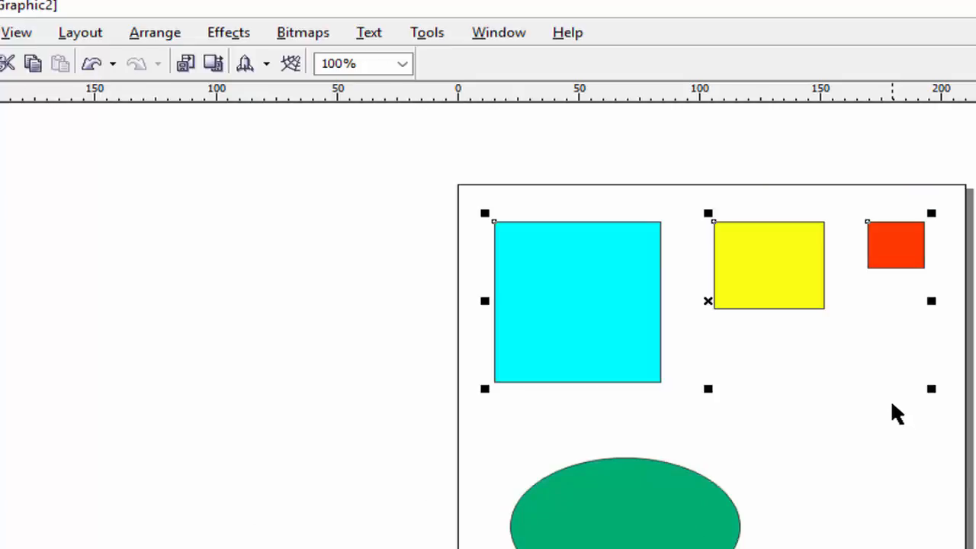
Step: Alternate the three selected rectangles between top and bottom alignment twice, ending with Align Bottom
click(142, 33)
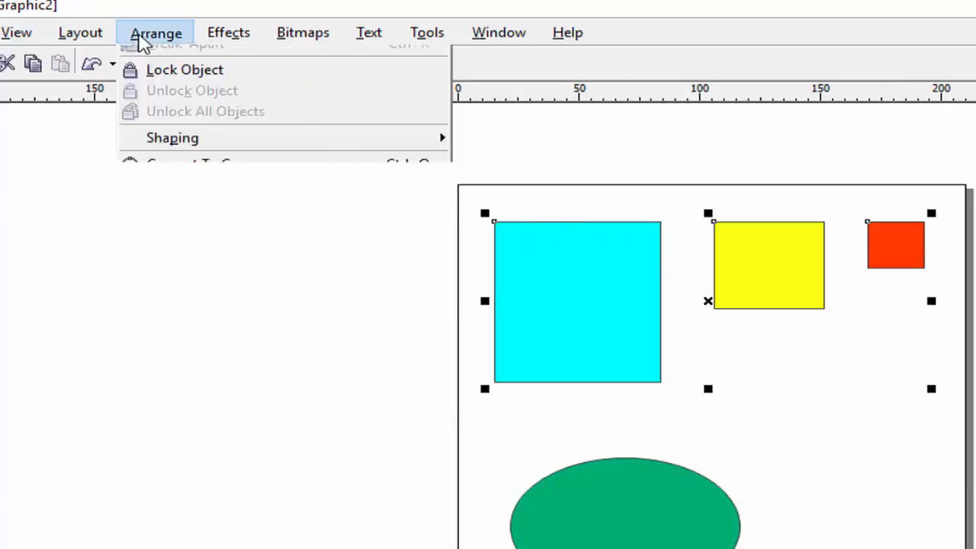
mouse_move(338, 109)
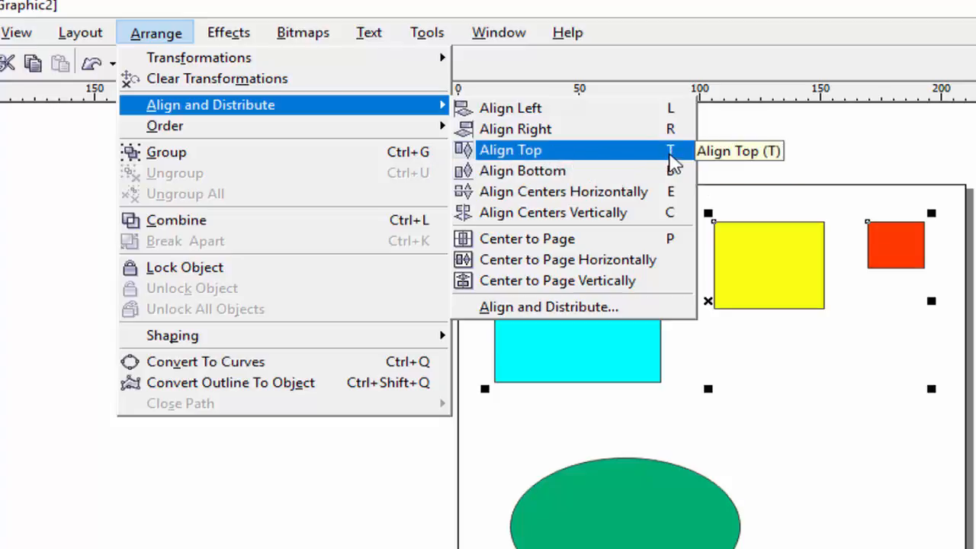
key(t)
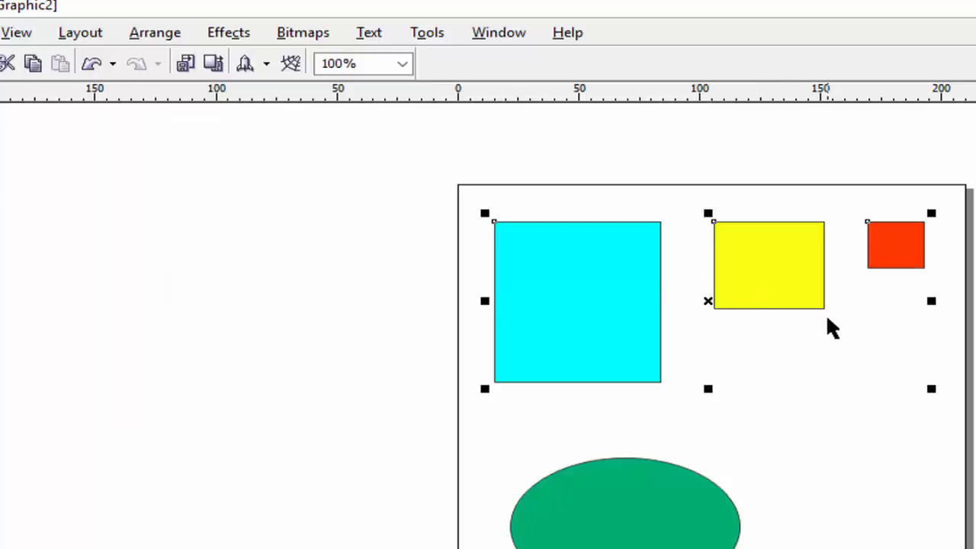
key(b)
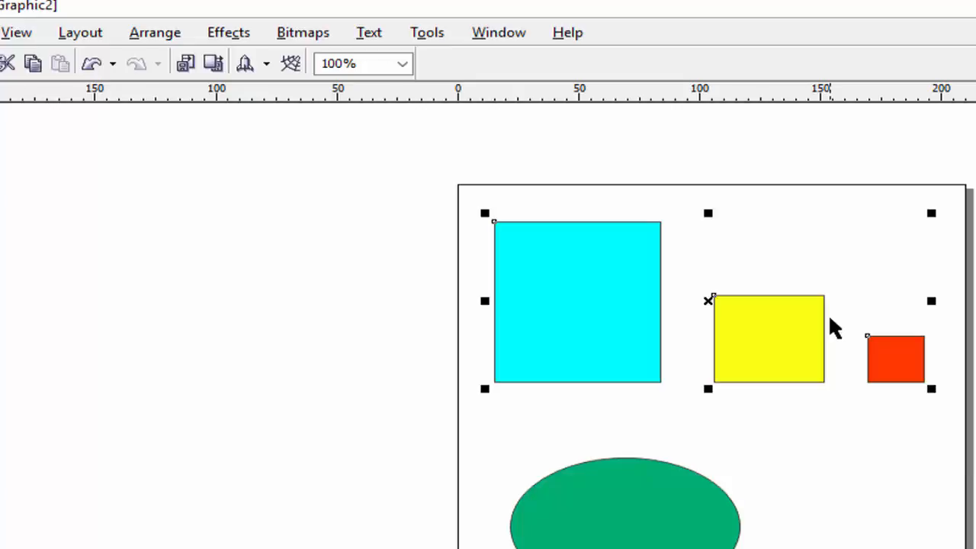
key(t)
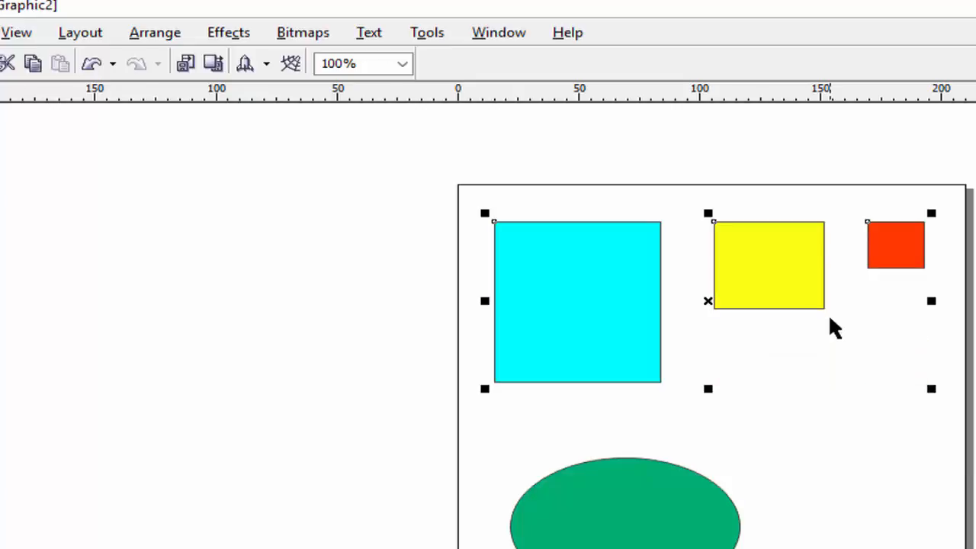
key(b)
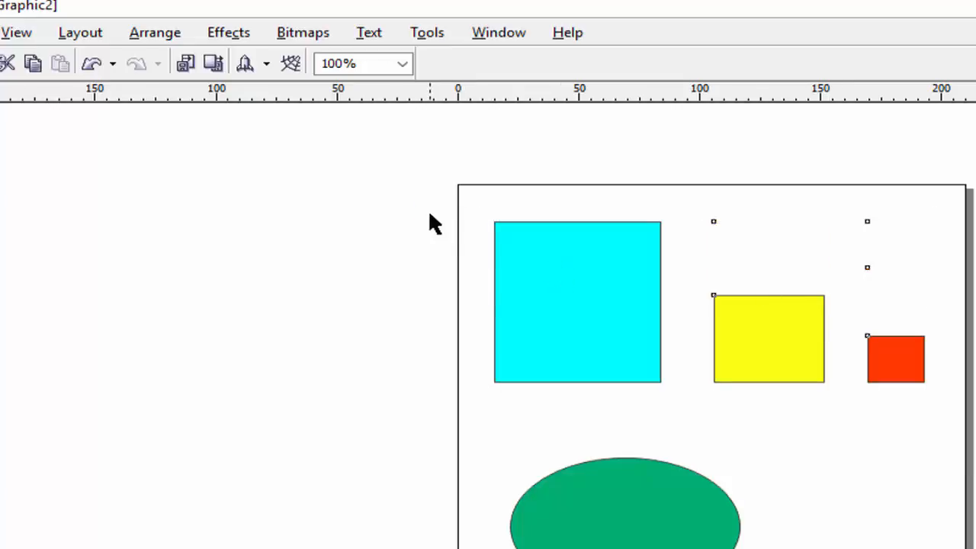
Step: Align the three rectangles with Align Centers Horizontally, and deselect them
click(158, 34)
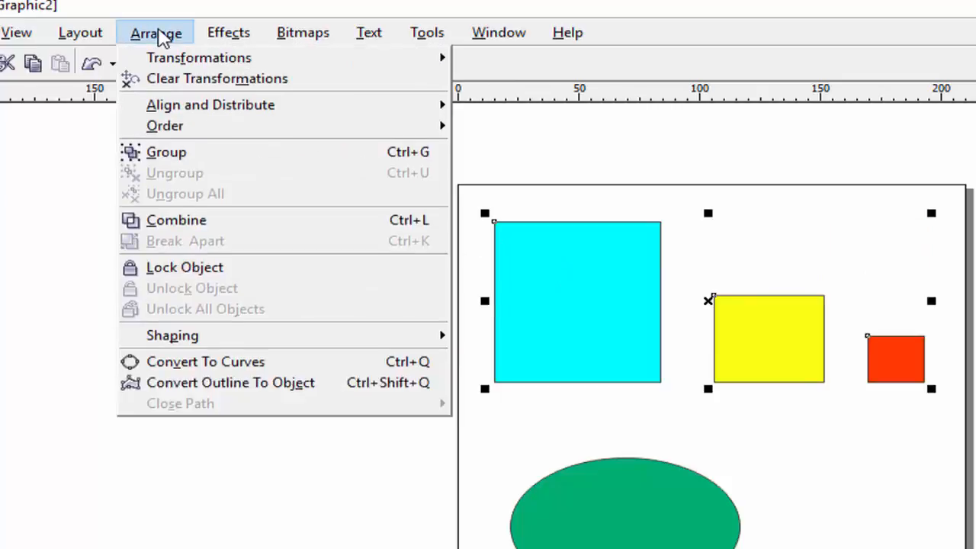
mouse_move(175, 107)
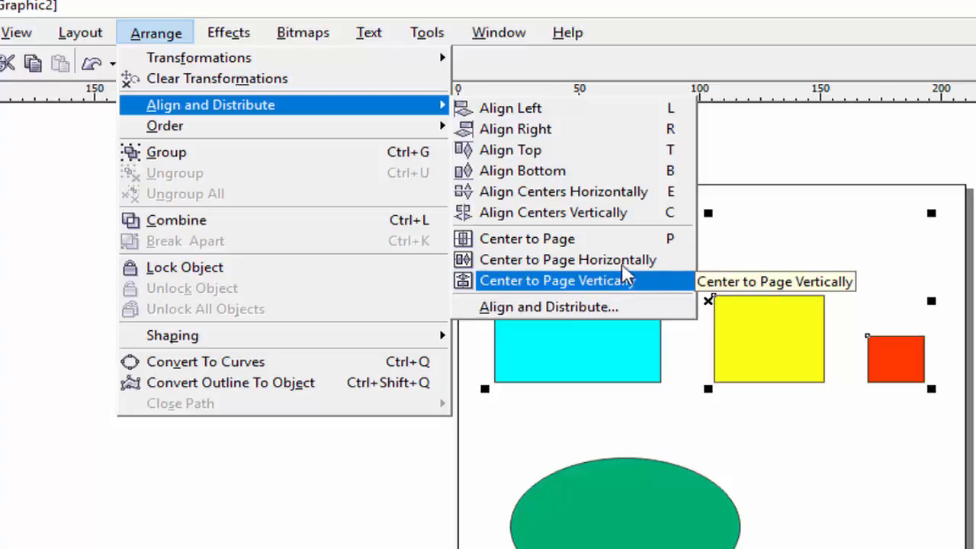
click(639, 192)
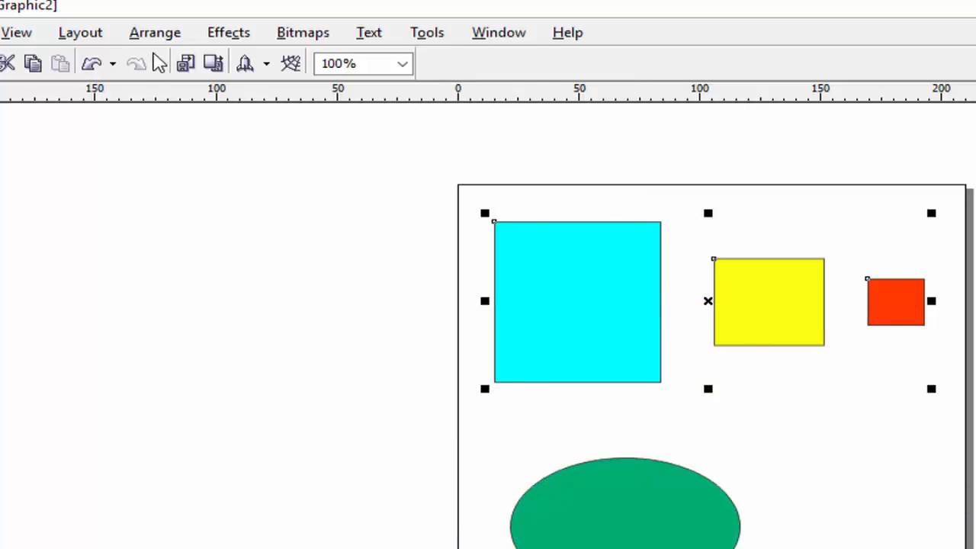
click(297, 407)
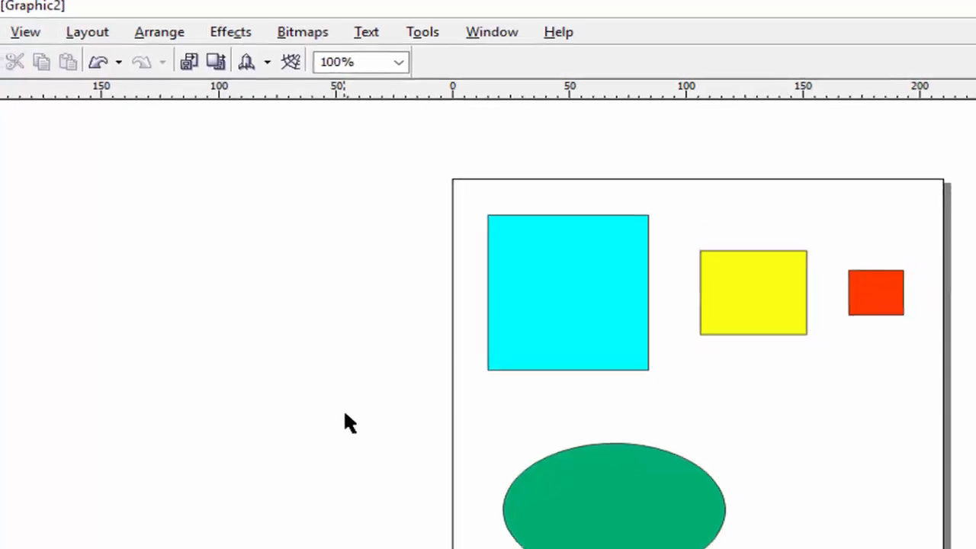
Step: Select the green, blue and pink ellipses together and align them with Align Left
drag(405, 355, 792, 548)
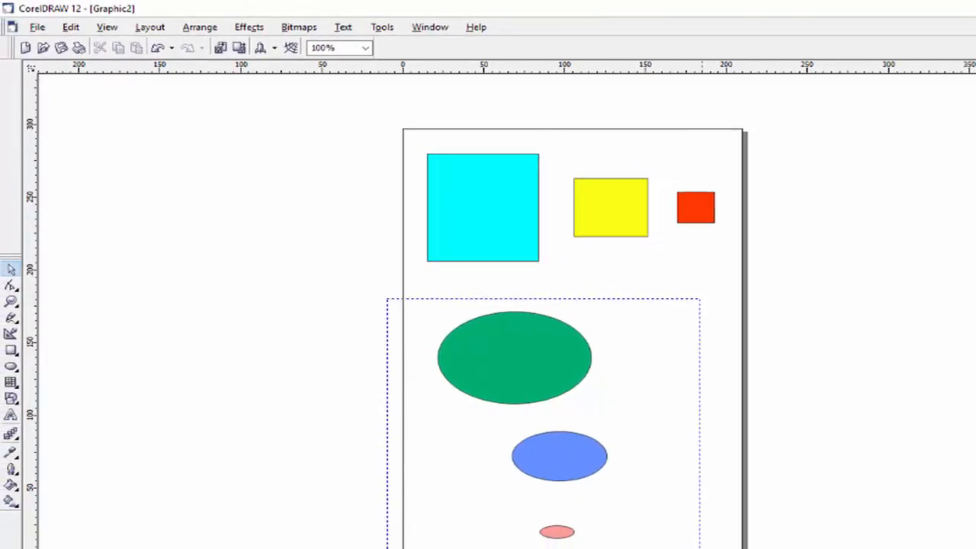
drag(709, 548, 709, 548)
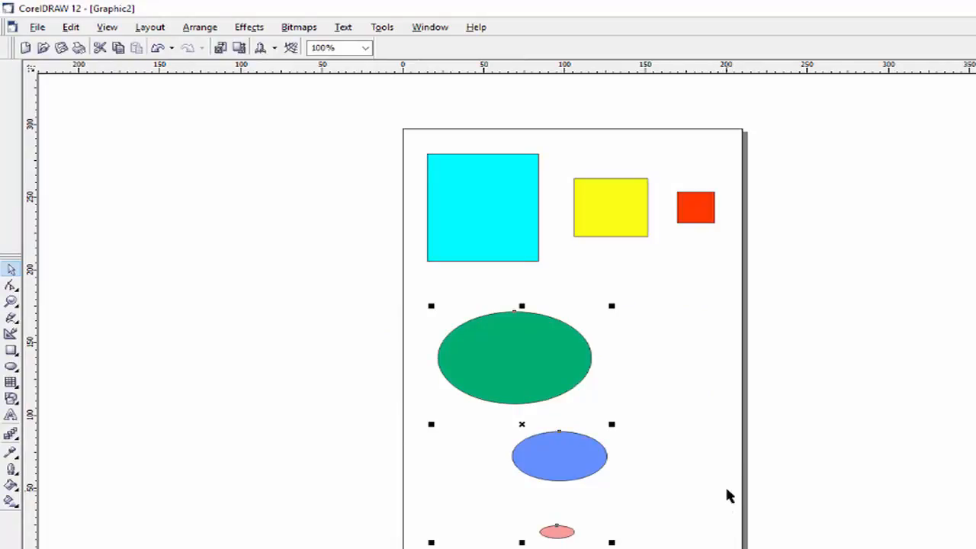
click(199, 27)
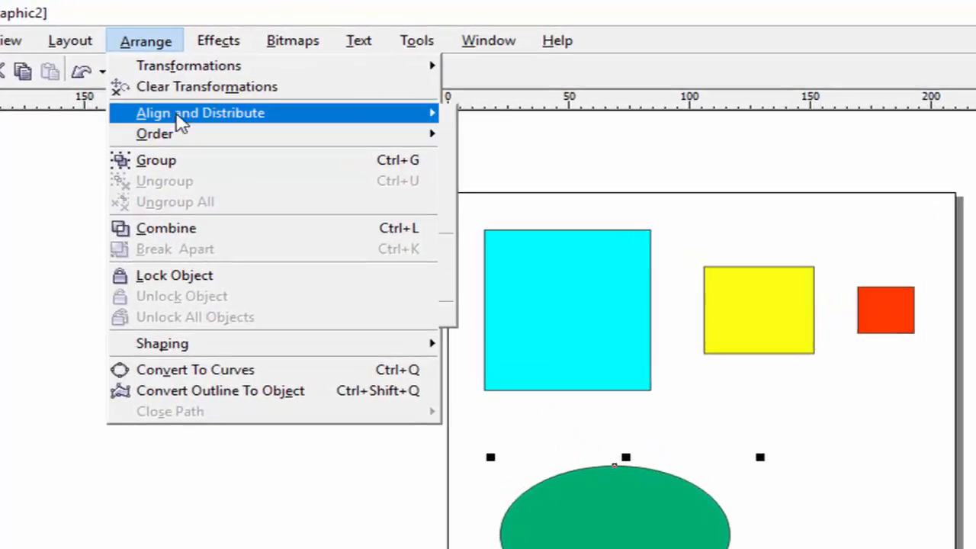
mouse_move(180, 124)
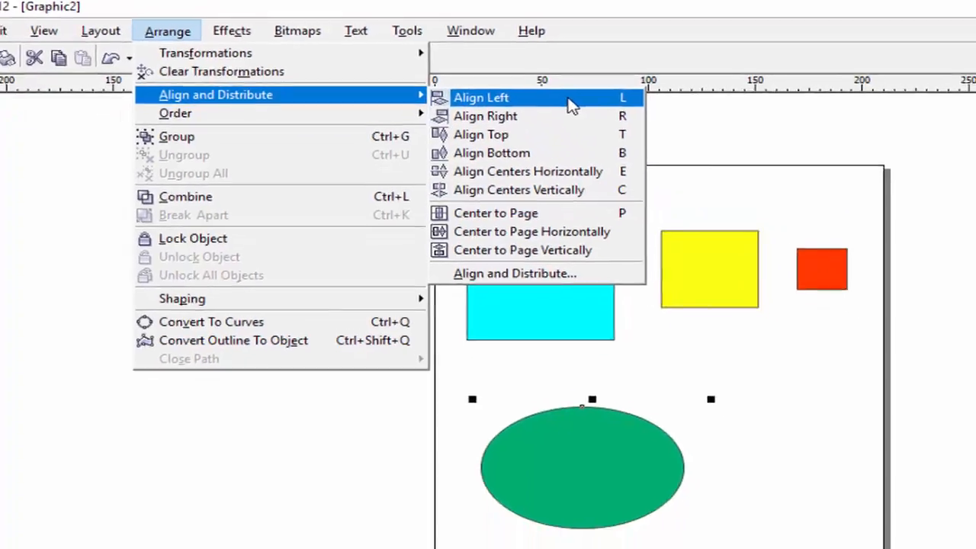
click(528, 80)
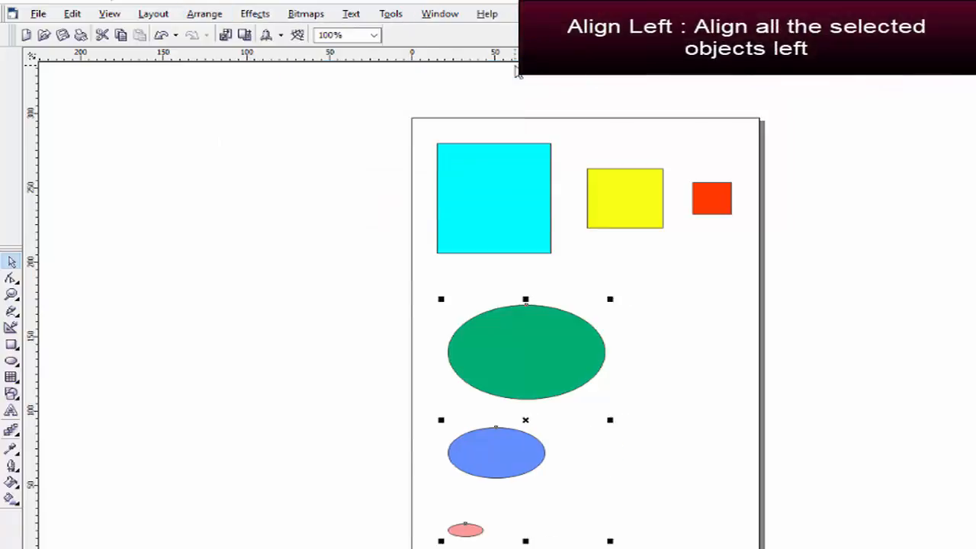
Step: Align the three selected ellipses with Align Right
click(206, 15)
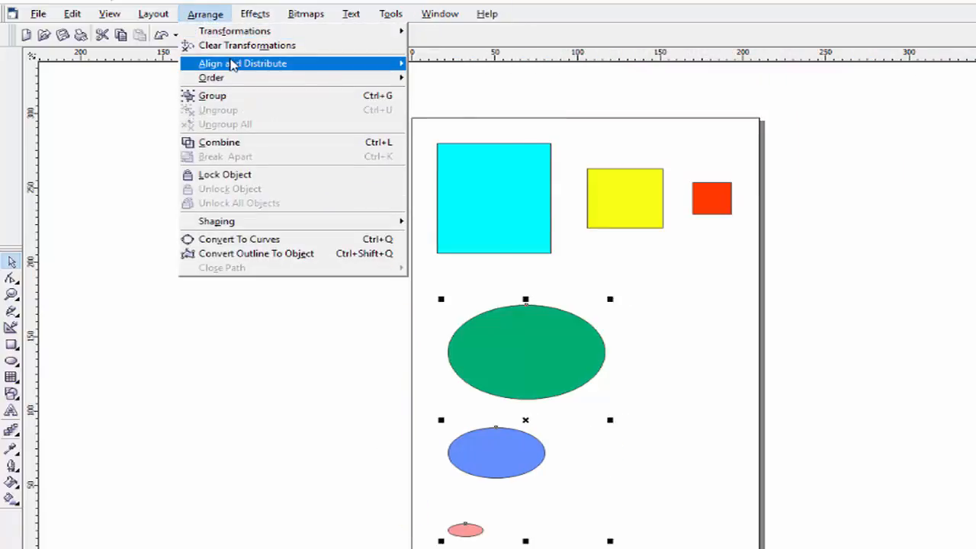
mouse_move(284, 67)
click(451, 80)
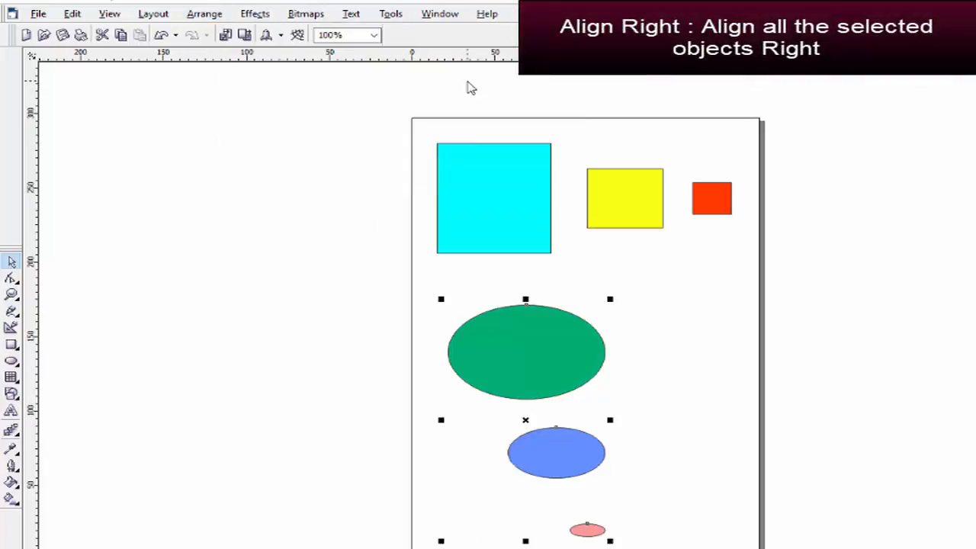
Step: Align the three selected ellipses with Align Centers Vertically, and deselect them
click(199, 14)
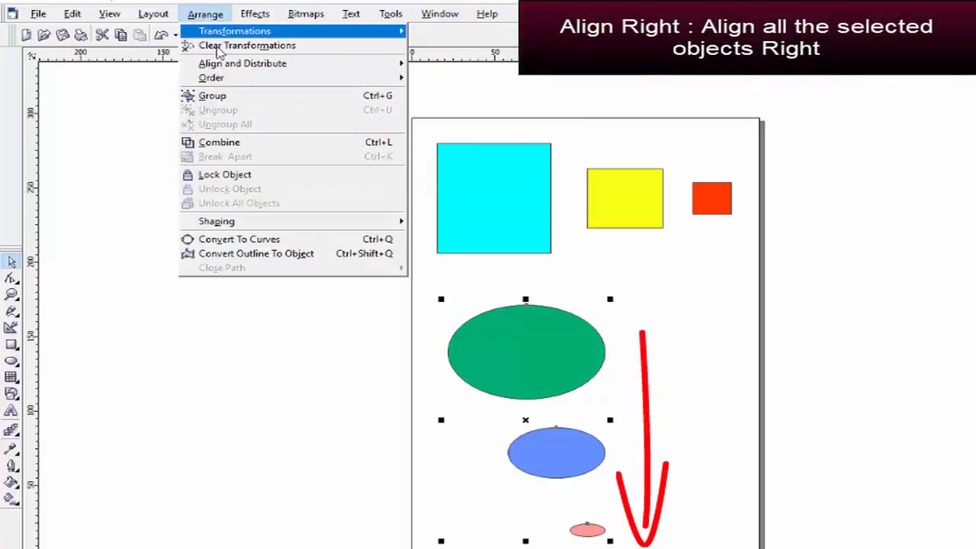
mouse_move(402, 67)
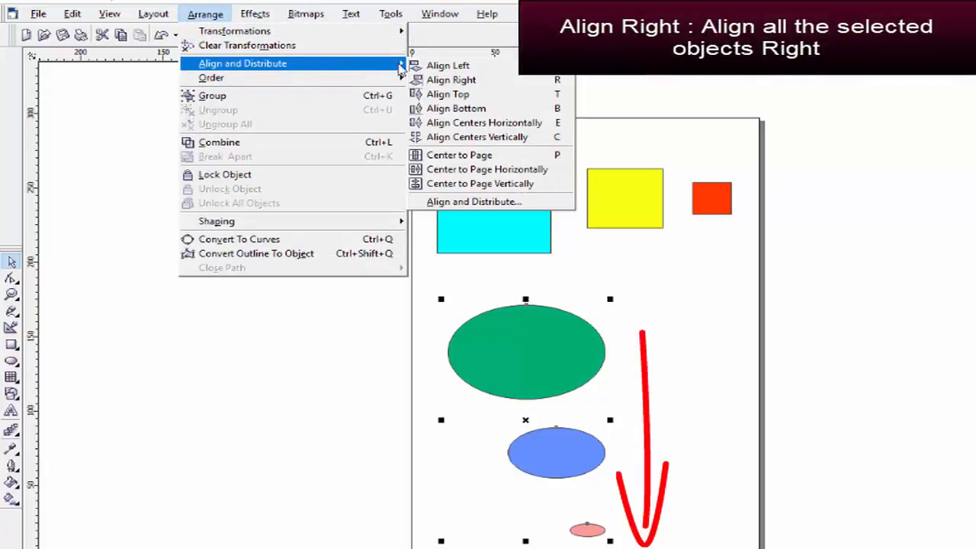
click(466, 139)
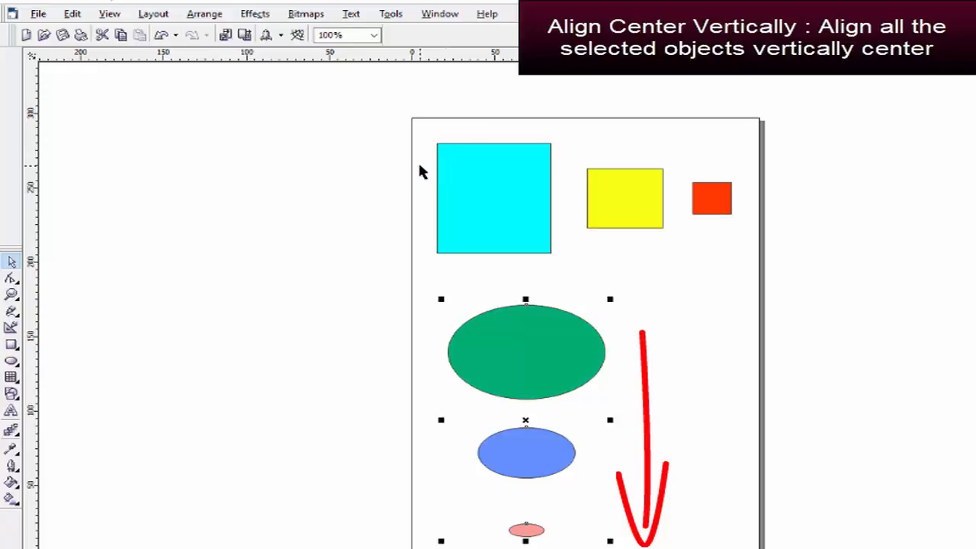
drag(368, 125, 388, 148)
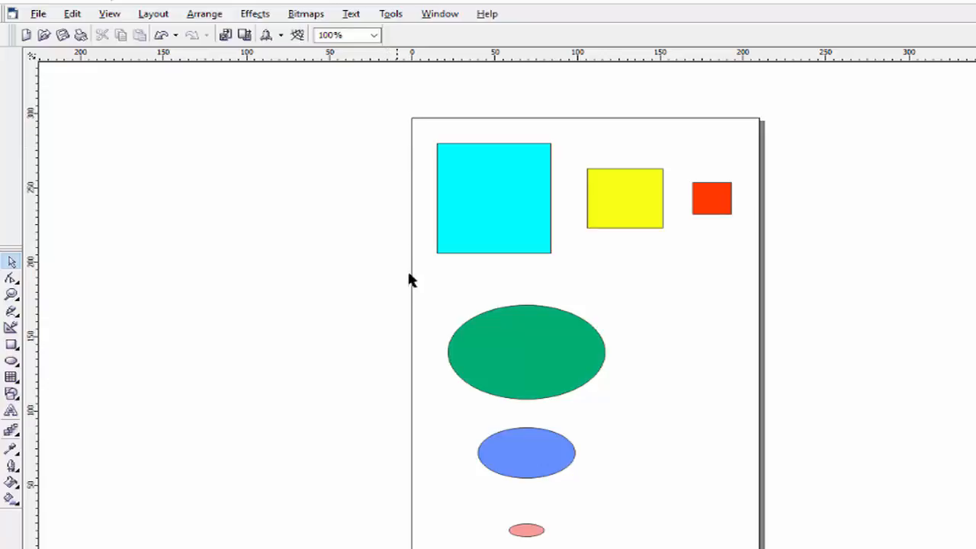
Step: Move the green, blue and pink ellipses one by one off the page into the empty area to its left
drag(557, 345, 226, 346)
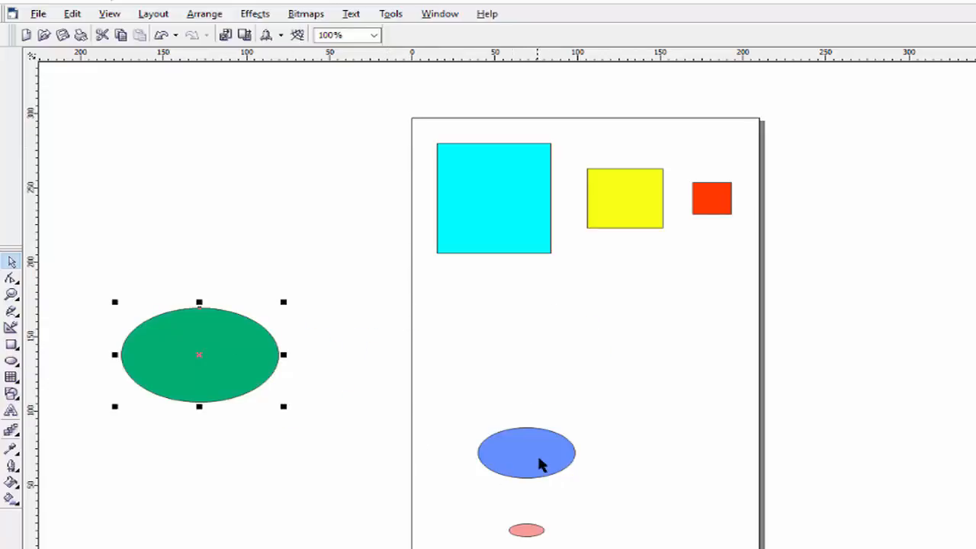
drag(540, 462, 307, 474)
drag(526, 534, 526, 534)
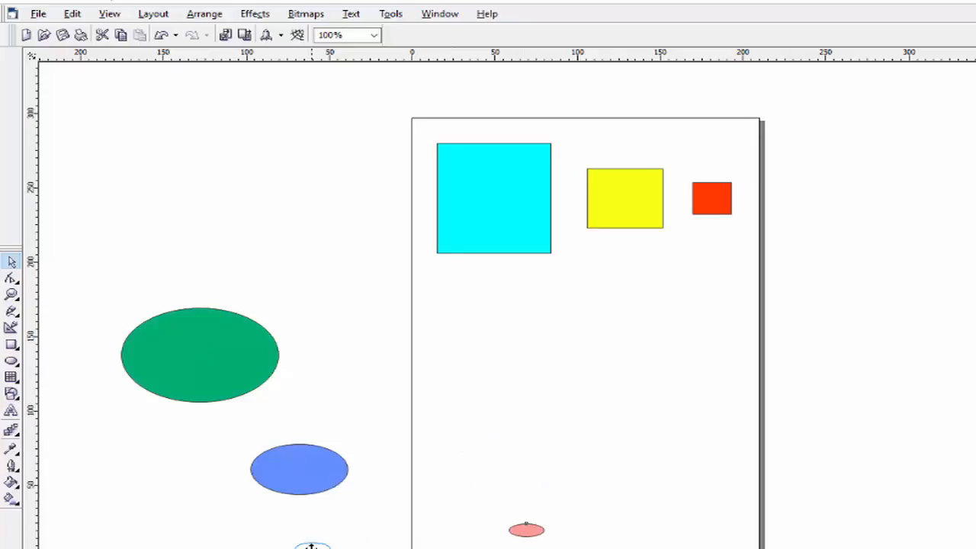
drag(311, 546, 311, 546)
Step: Shrink the yellow and cyan rectangles and scatter the three rectangles at different heights, with cyan lowest and red highest on the page
drag(612, 219, 627, 296)
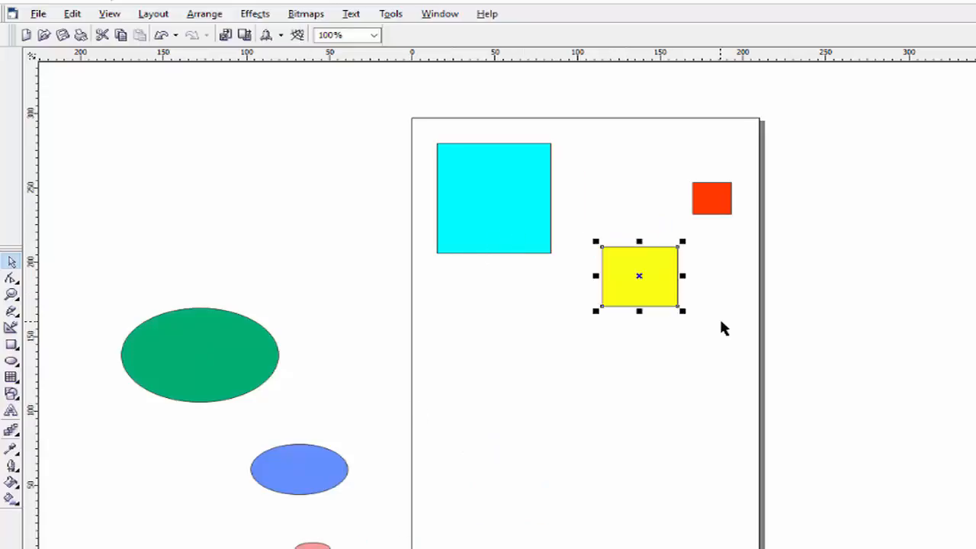
drag(684, 313, 623, 241)
click(530, 244)
drag(555, 258, 520, 222)
drag(453, 201, 445, 246)
drag(713, 213, 700, 184)
click(478, 249)
drag(477, 249, 504, 268)
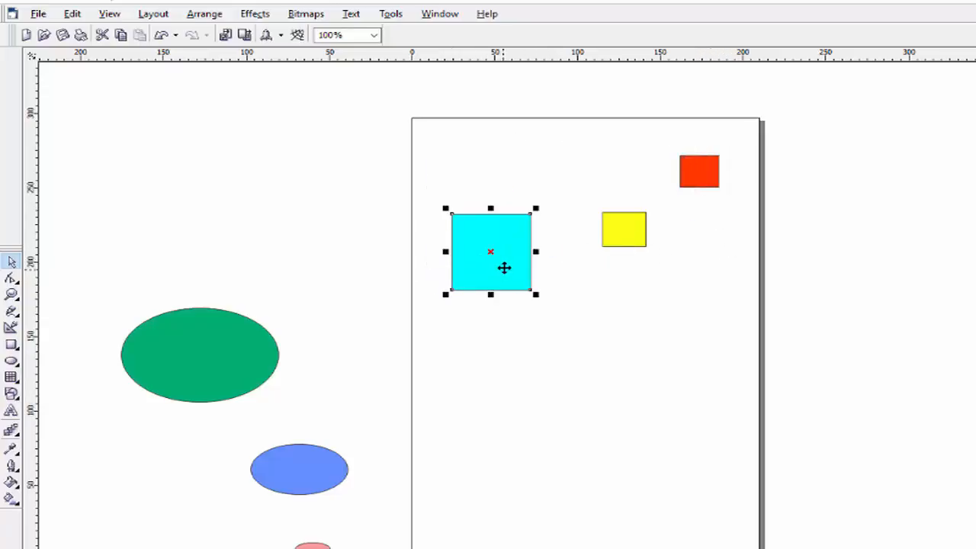
Step: Align the selected cyan rectangle to the page with Center to Page Horizontally
click(204, 14)
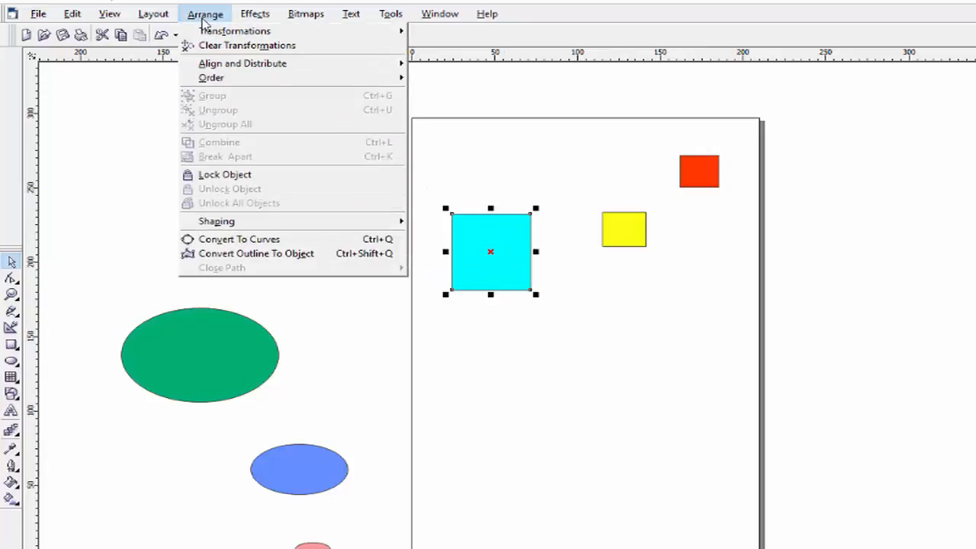
mouse_move(227, 70)
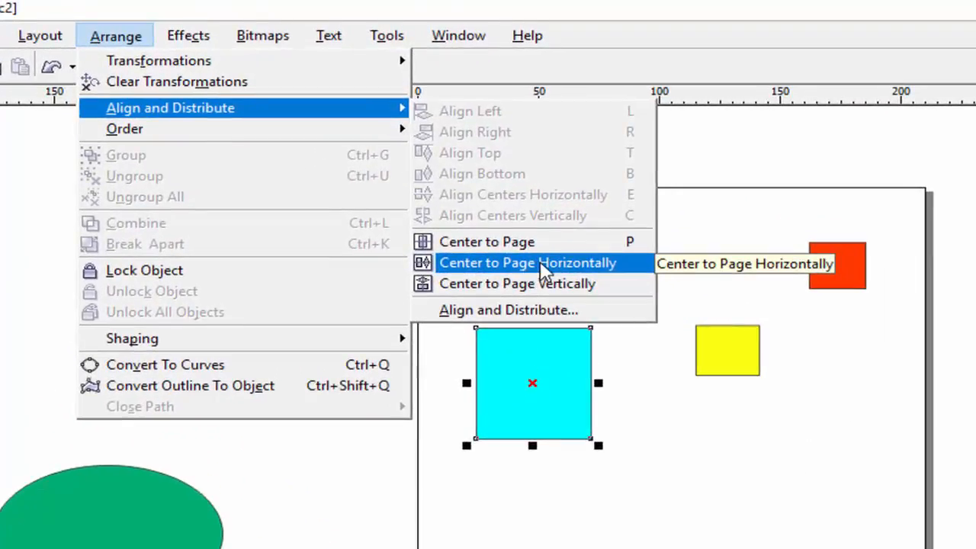
click(540, 267)
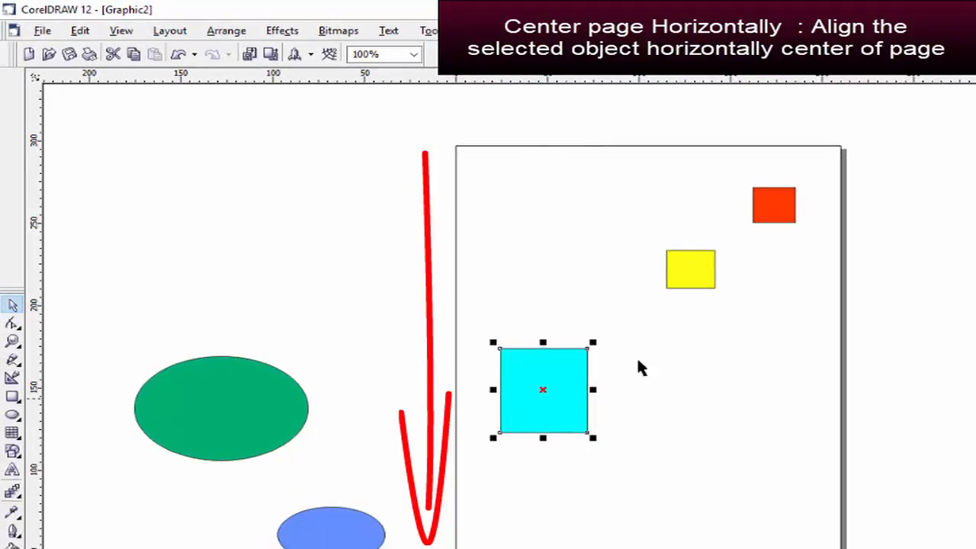
Step: Align the red rectangle to the page with Center to Page Vertically
click(769, 220)
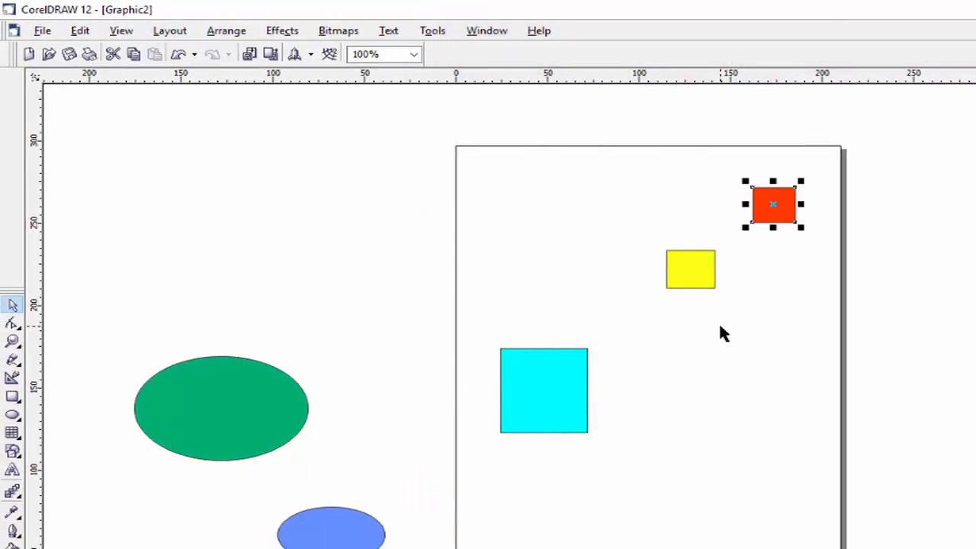
click(227, 31)
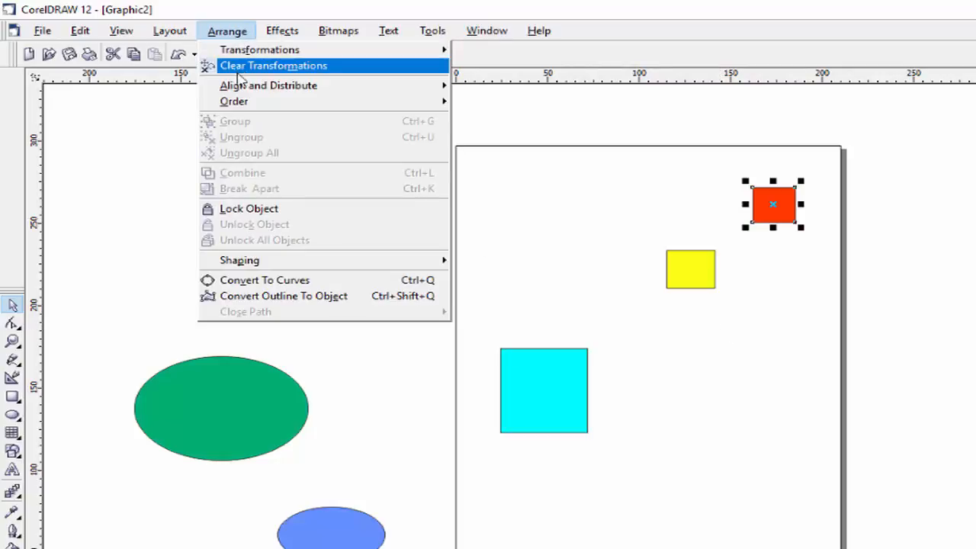
mouse_move(267, 90)
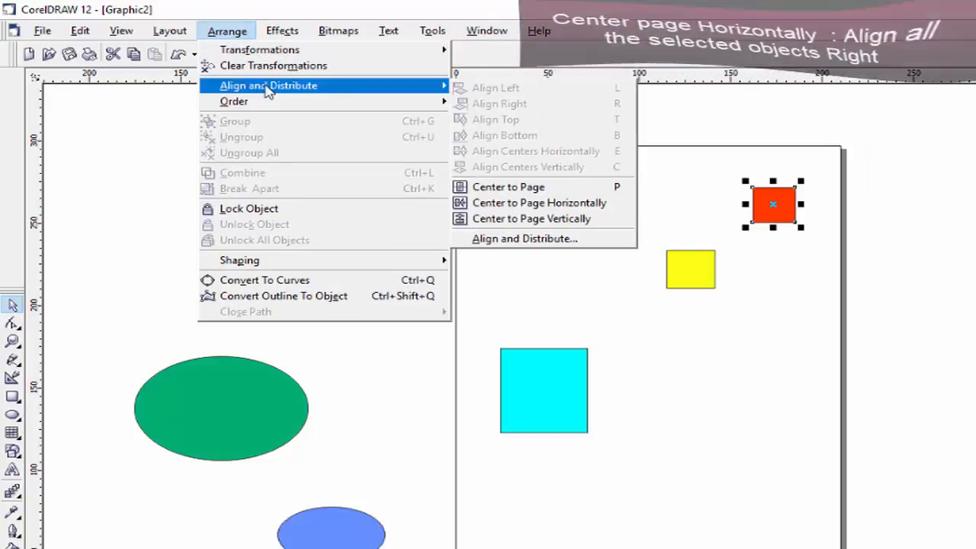
click(596, 221)
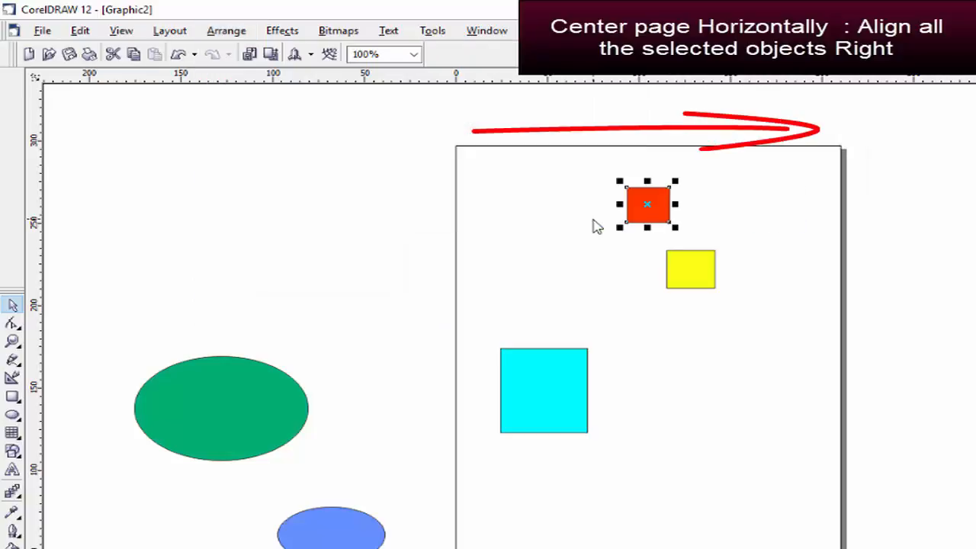
Step: Shift the cyan rectangle slightly up toward the page's left edge, and place the yellow rectangle mid-page with Center to Page
drag(557, 409, 528, 381)
click(678, 280)
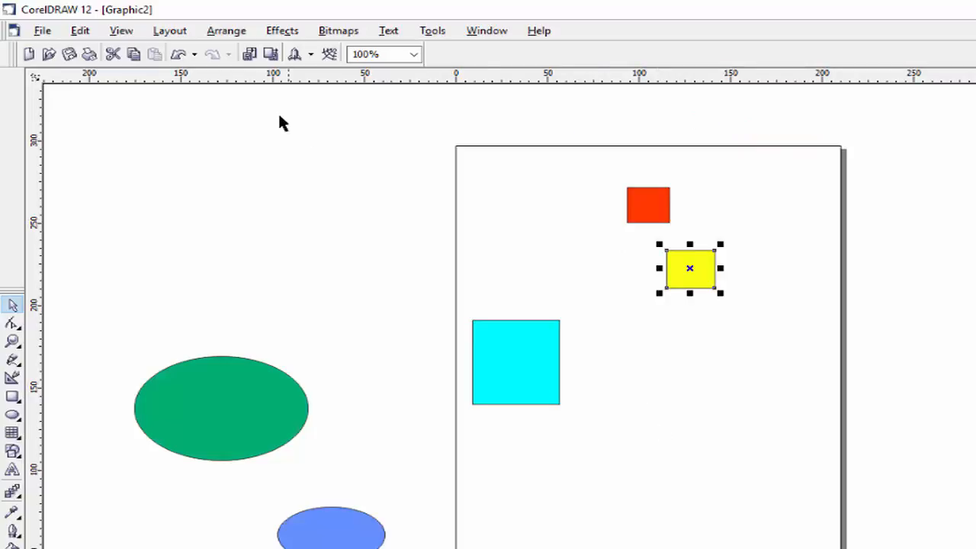
click(227, 32)
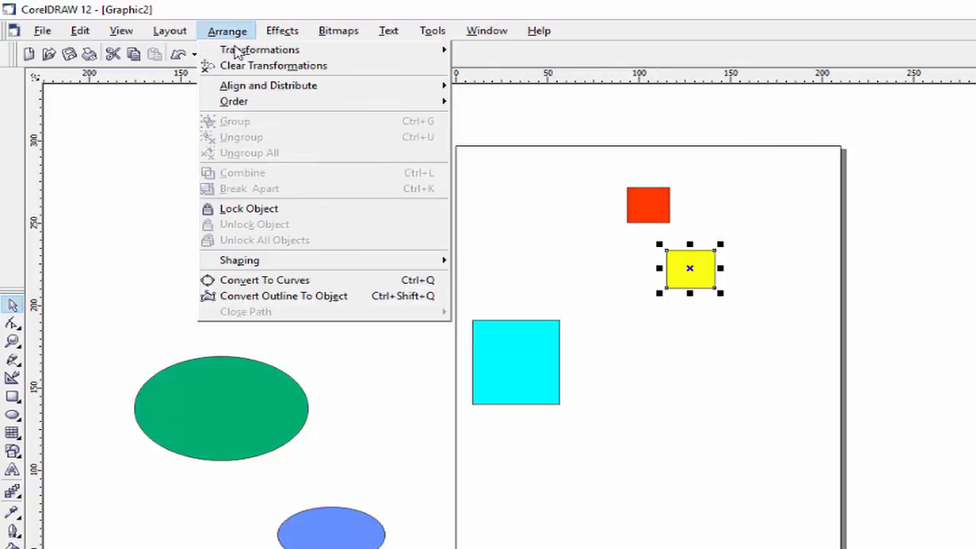
mouse_move(260, 88)
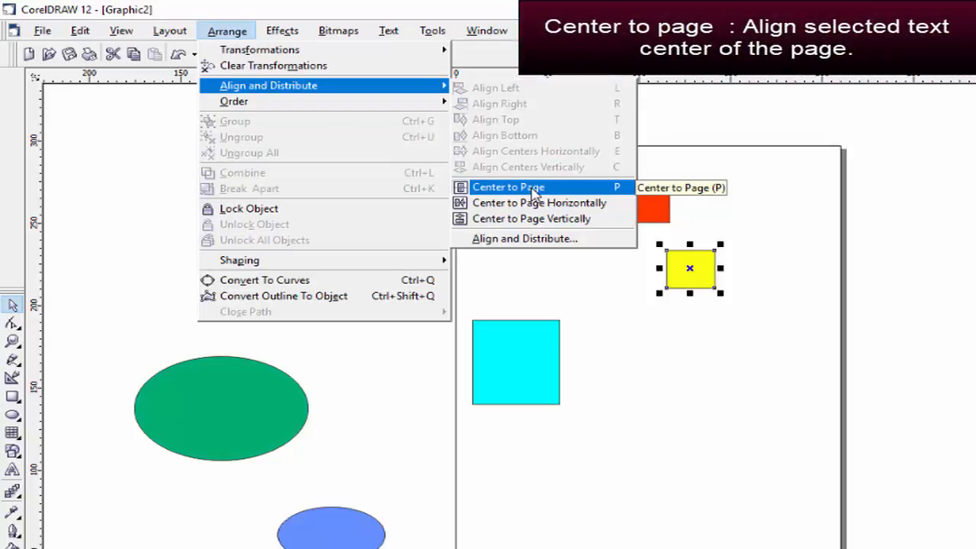
click(534, 191)
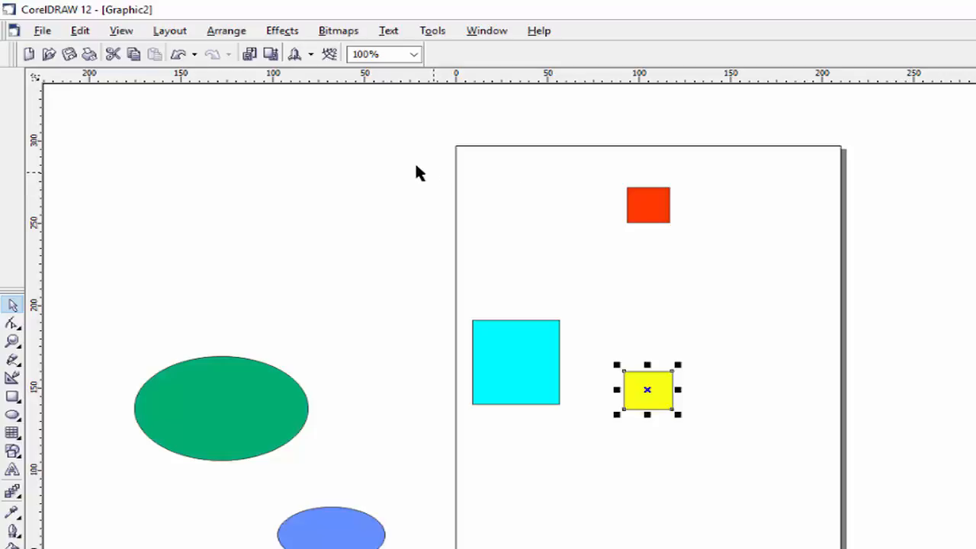
click(229, 32)
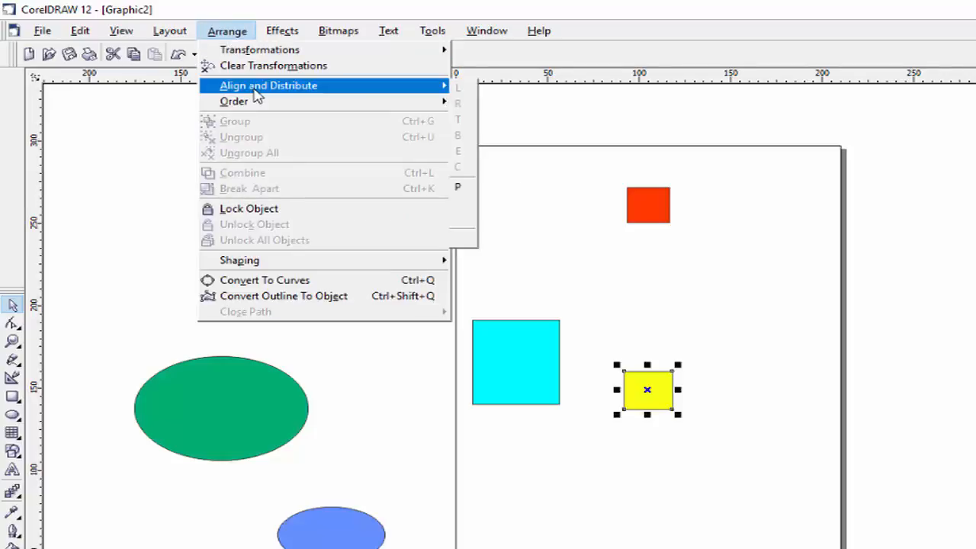
mouse_move(257, 90)
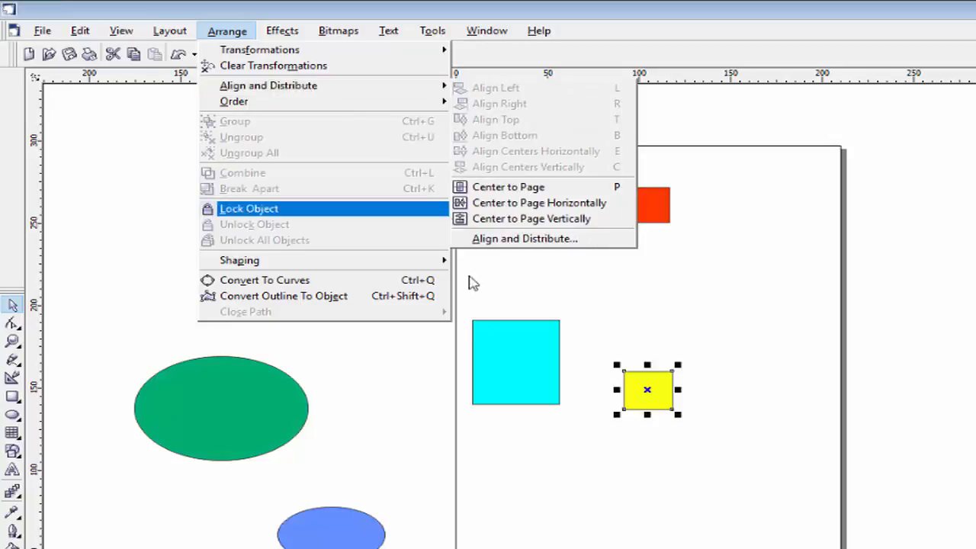
click(442, 338)
Step: Select the cyan and yellow rectangles together and bring up the Align and Distribute commands for them
drag(435, 314, 796, 470)
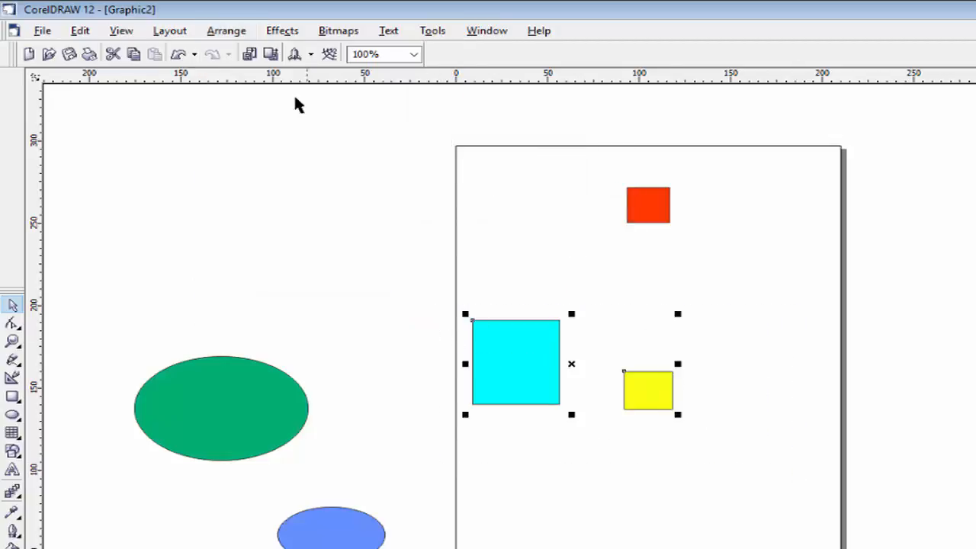
click(226, 32)
mouse_move(250, 105)
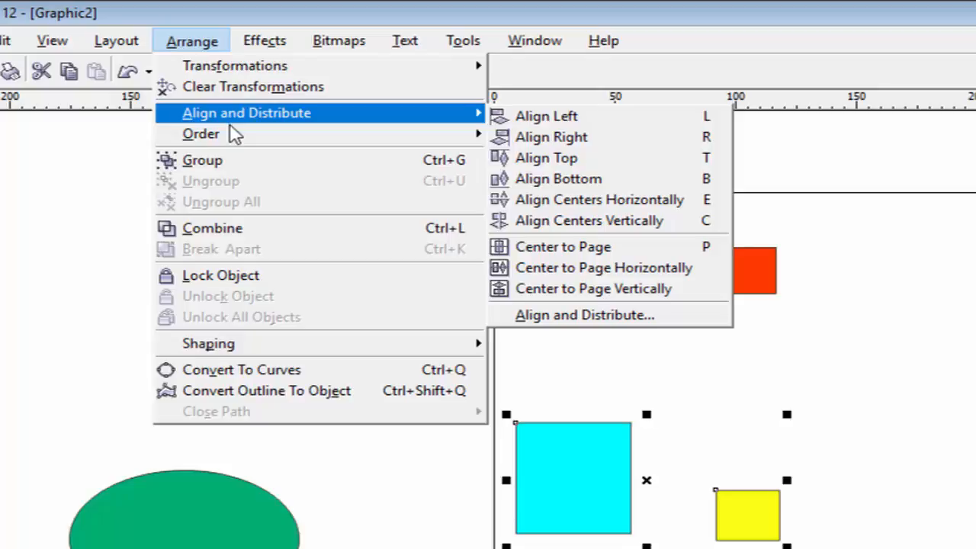
mouse_move(236, 135)
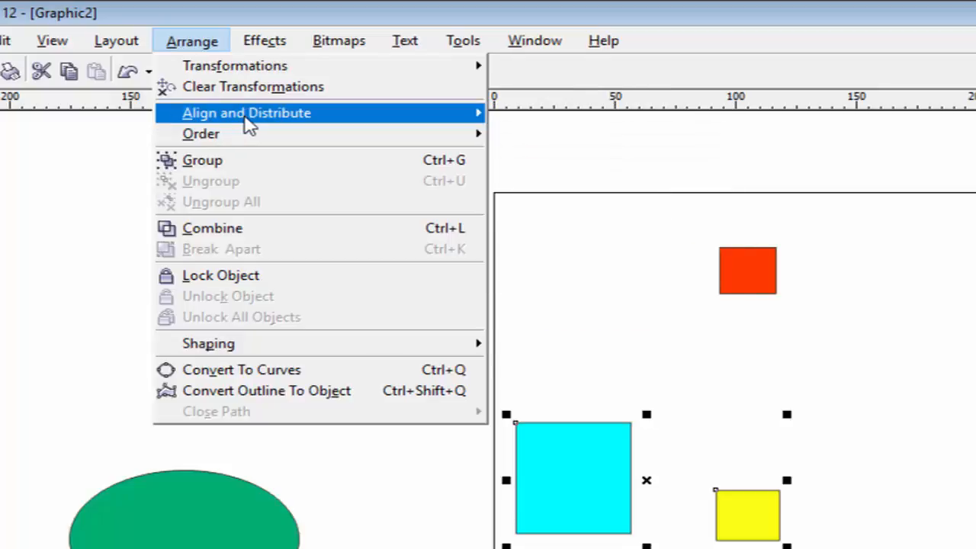